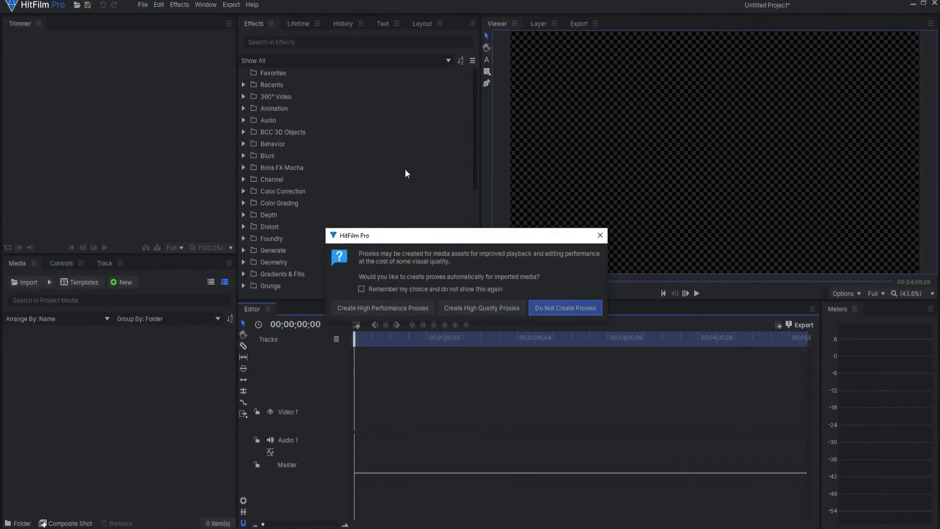
# Generate high-performance proxies for the five imported clips, from 1 Newspaper to 5 Pink Gloves
pyautogui.click(381, 308)
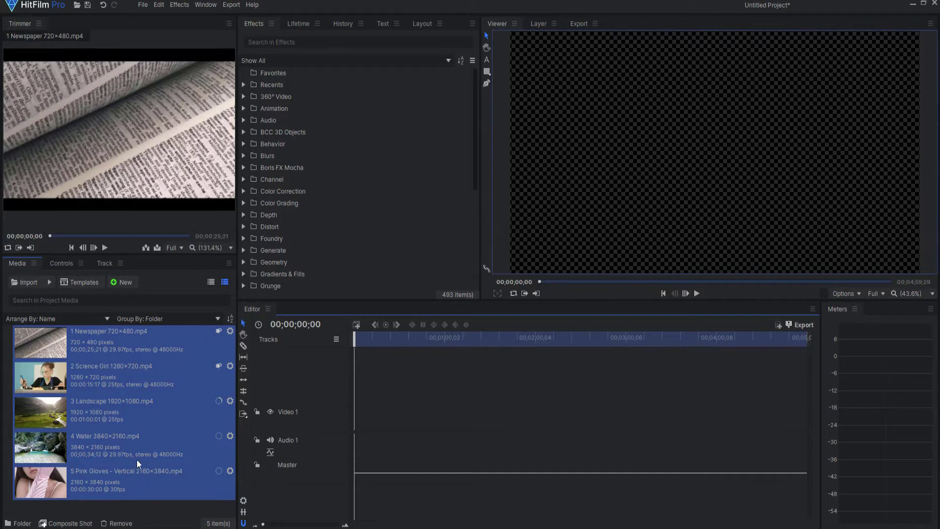
# Check the Proxies & Pre-Renders options and show the Videos › Proxies folder of five proxy files
pyautogui.click(142, 5)
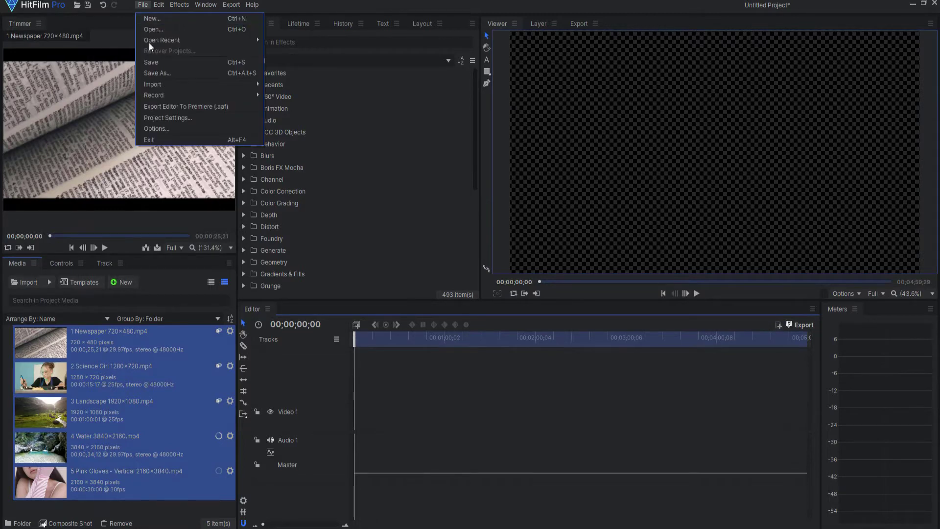
pyautogui.click(162, 130)
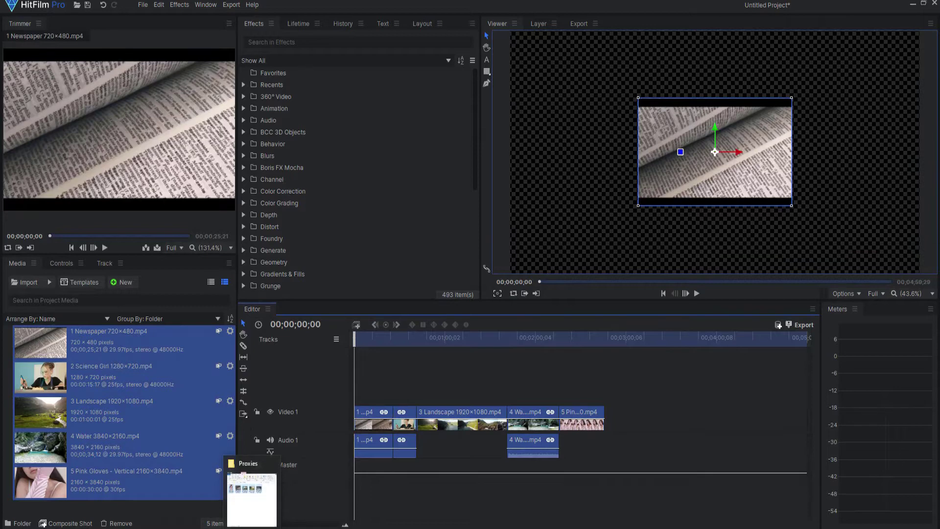
pyautogui.click(255, 494)
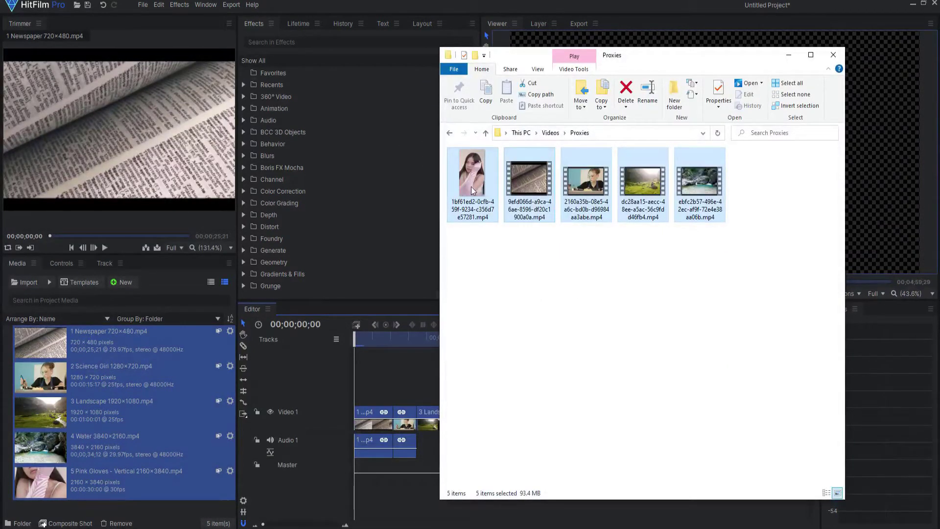
pyautogui.click(680, 275)
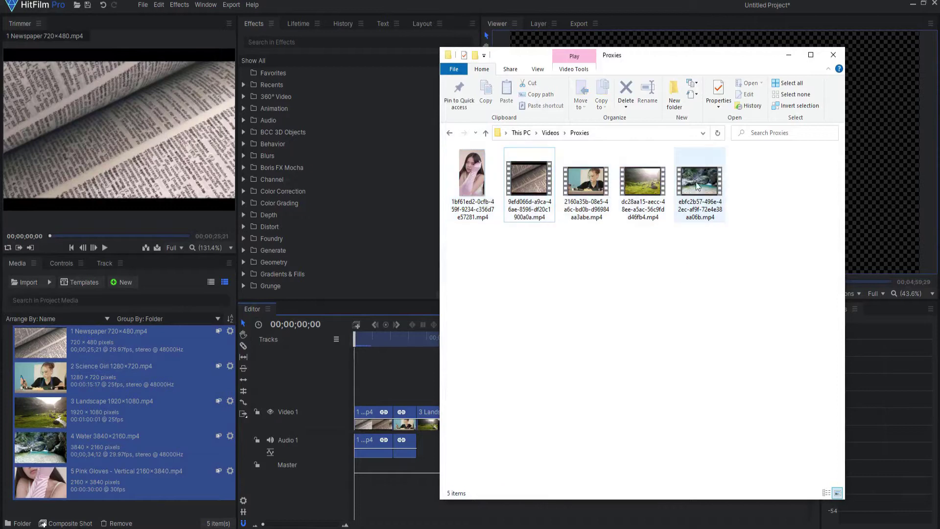
pyautogui.click(528, 191)
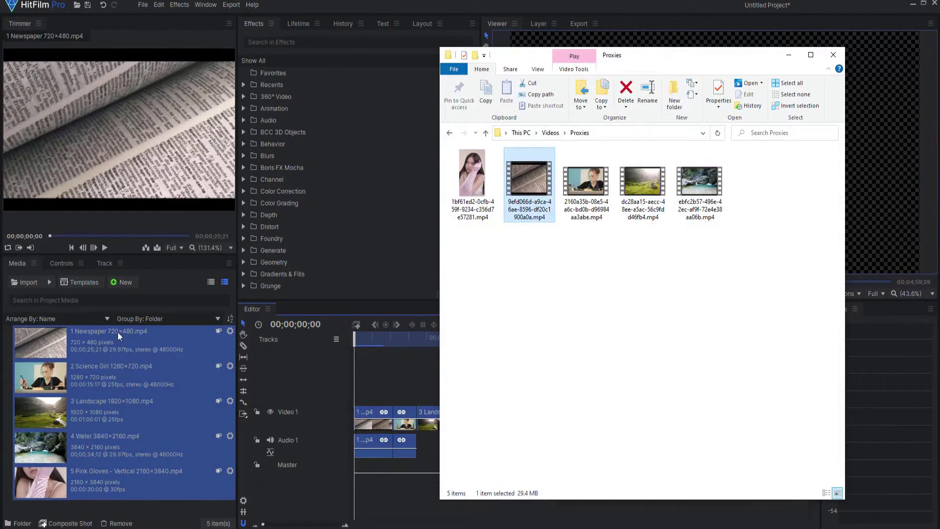
pyautogui.rightClick(533, 182)
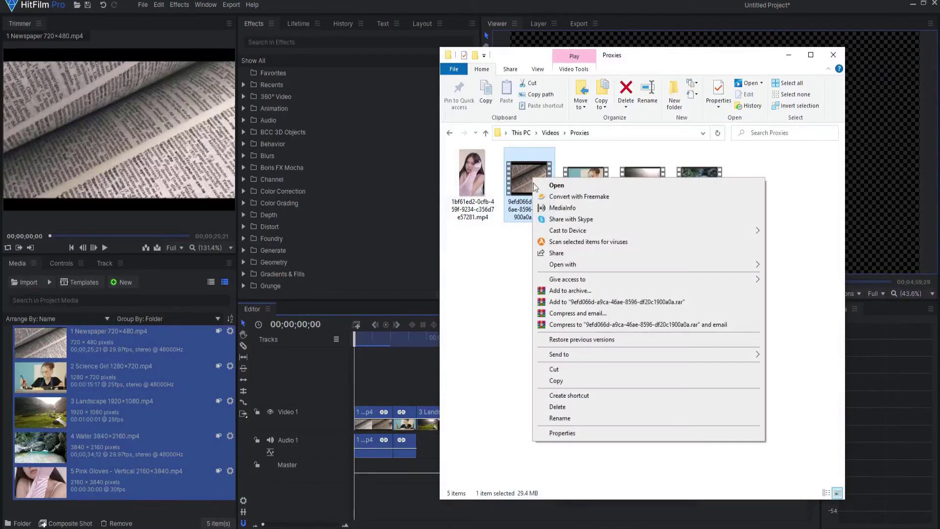
pyautogui.click(563, 432)
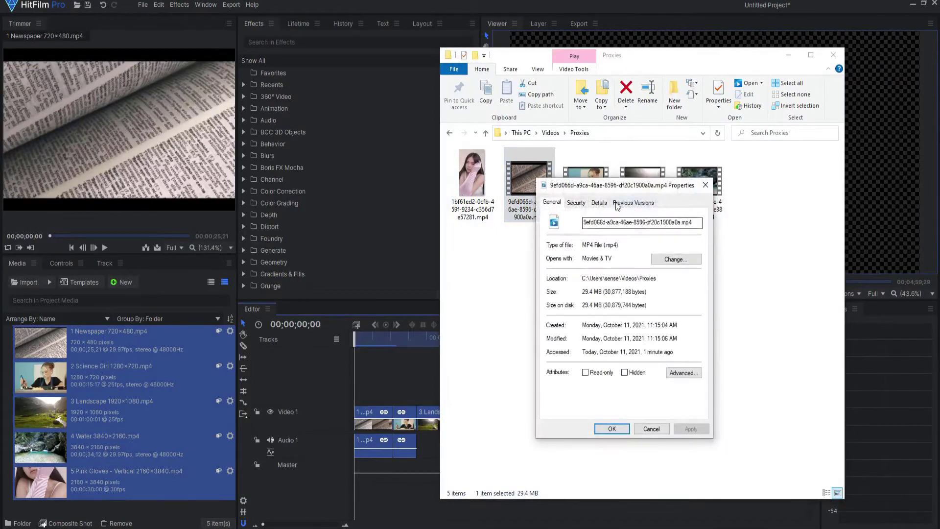
pyautogui.click(600, 203)
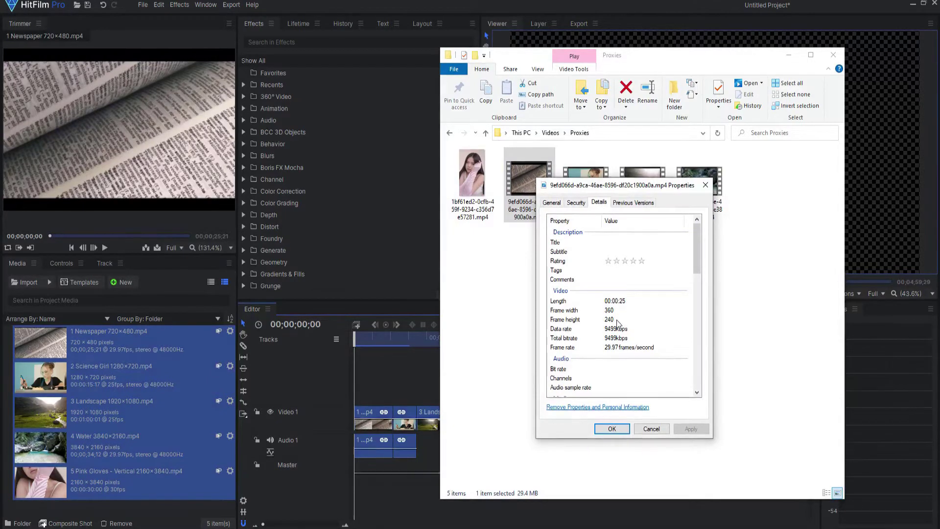
pyautogui.click(650, 428)
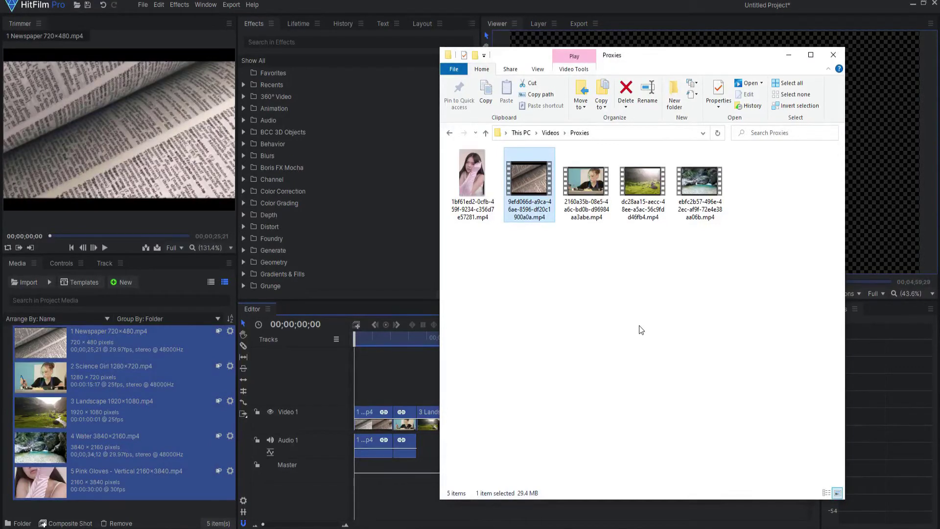
# Discard the project for a new one with default settings and create High Quality Proxies
pyautogui.click(145, 7)
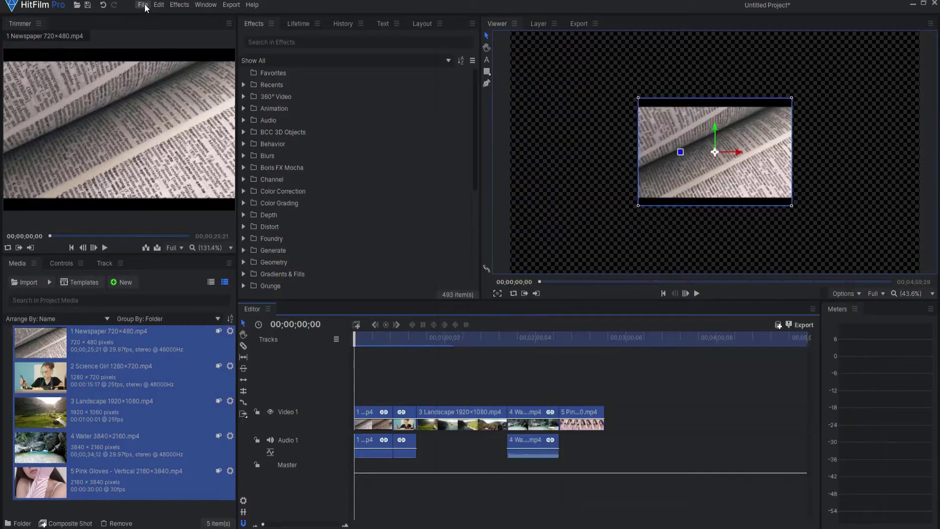
pyautogui.click(156, 20)
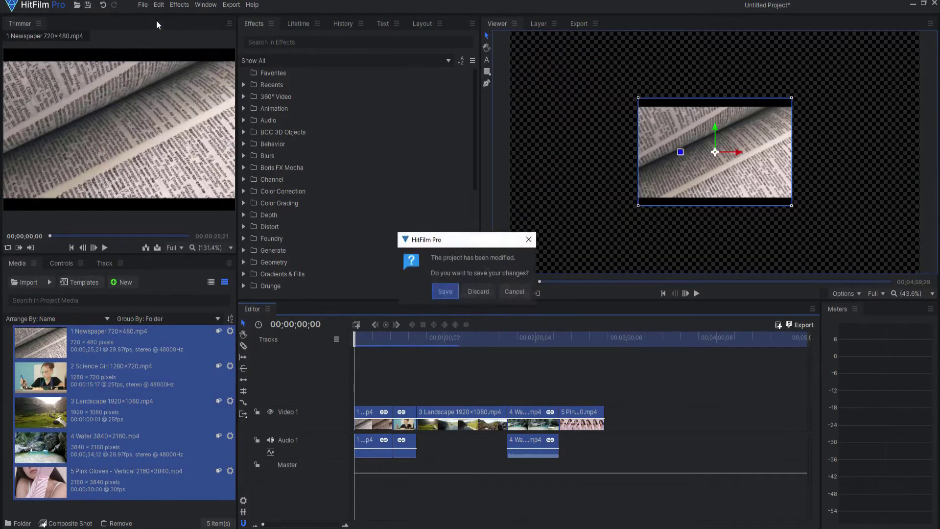
pyautogui.click(484, 293)
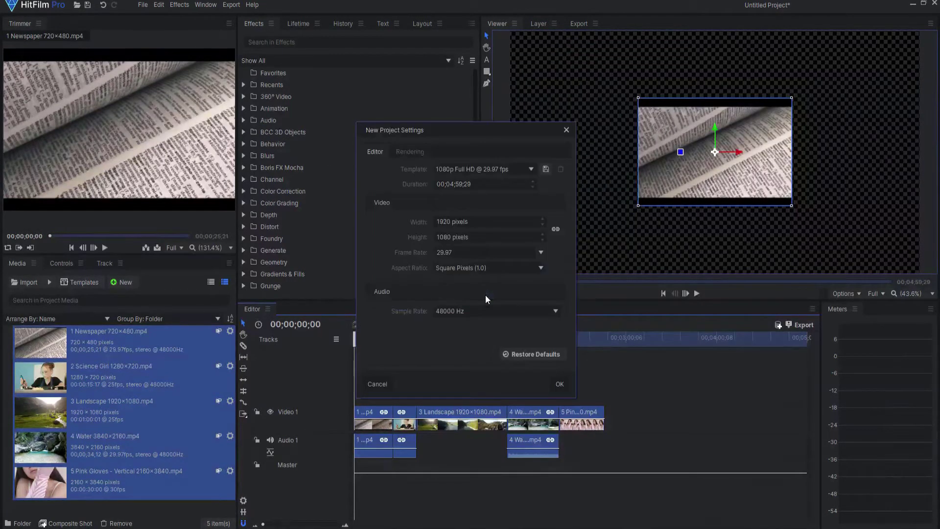
pyautogui.click(559, 384)
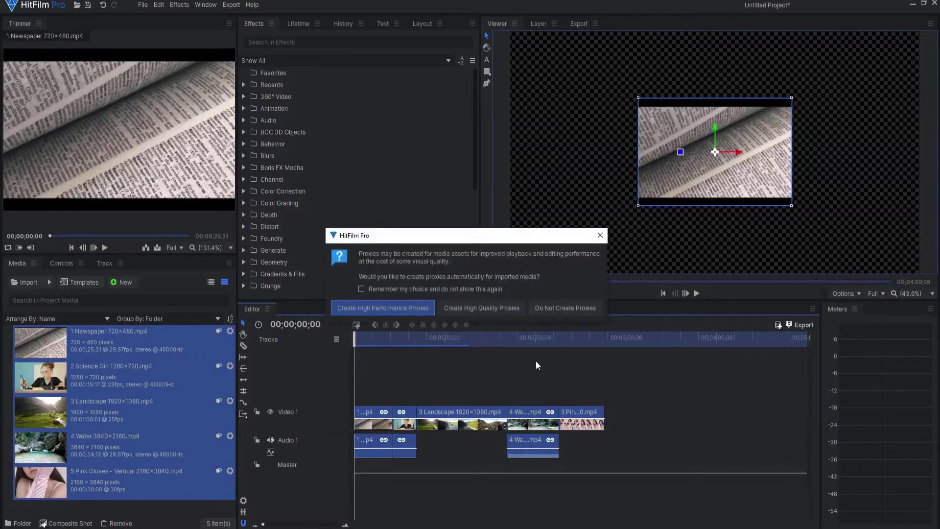
pyautogui.click(478, 311)
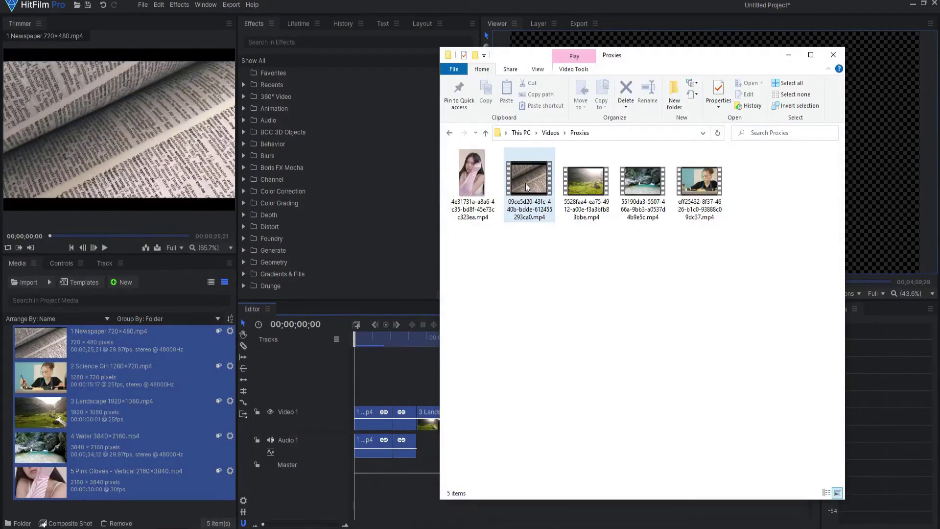
pyautogui.rightClick(526, 186)
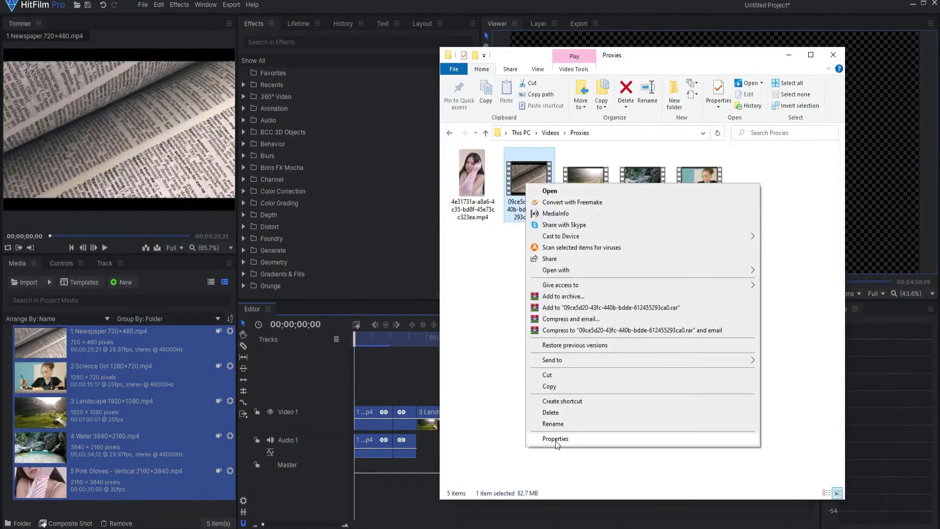
# Show the video details in the newspaper proxy file's Properties Details tab
pyautogui.click(556, 438)
pyautogui.click(594, 210)
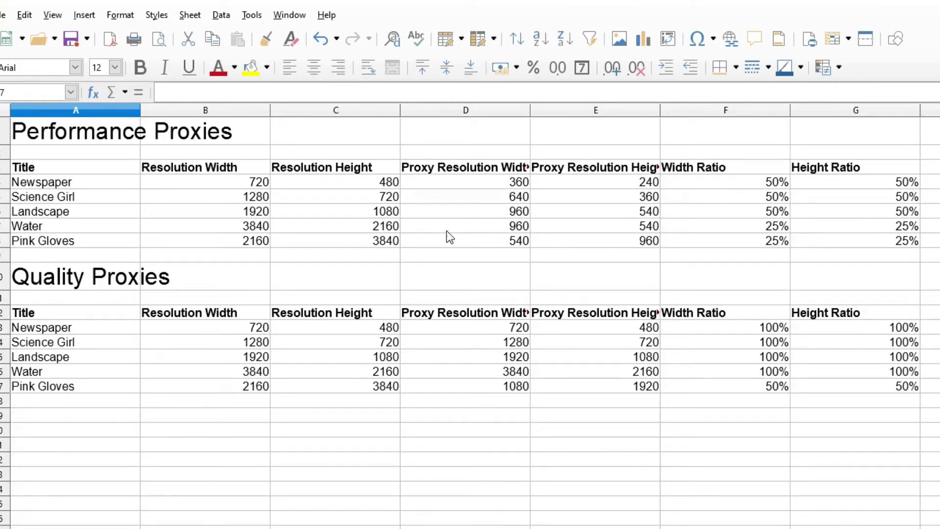
pyautogui.moveTo(514, 212); pyautogui.dragTo(599, 213)
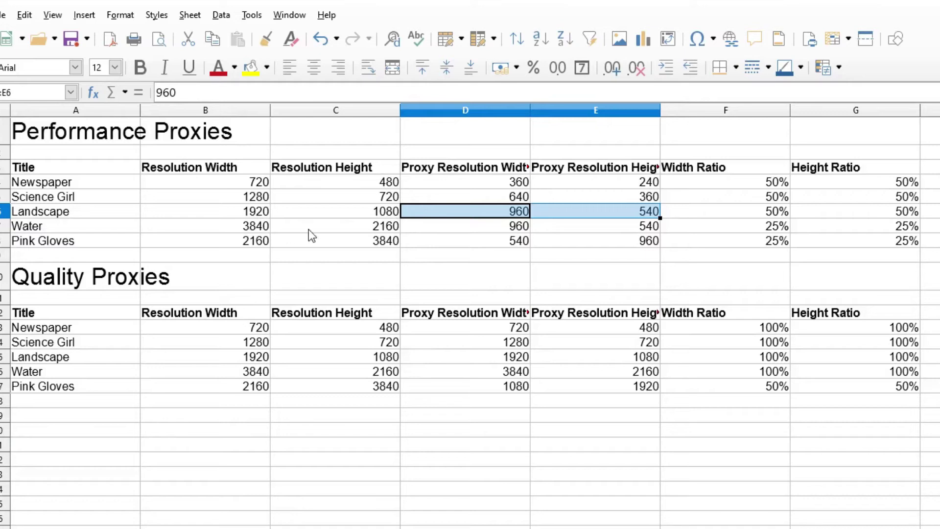
pyautogui.moveTo(507, 230); pyautogui.dragTo(584, 225)
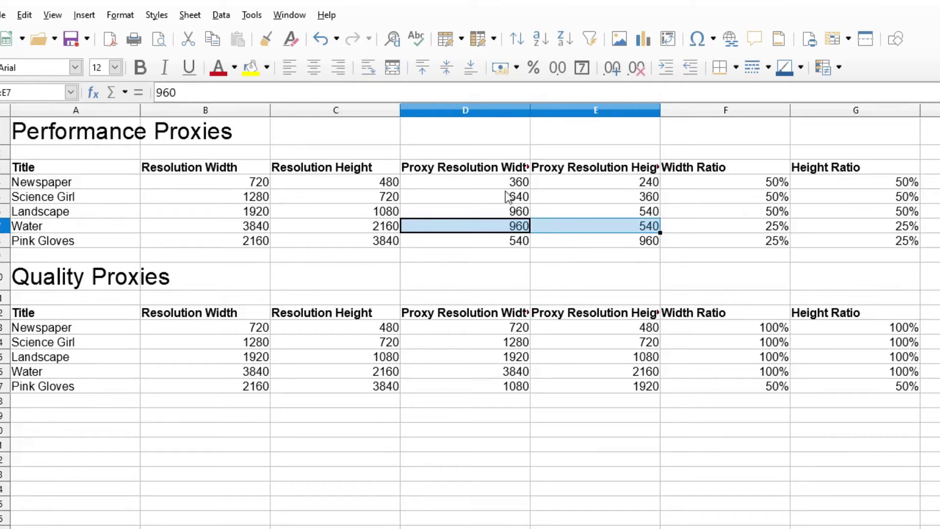
pyautogui.moveTo(756, 180); pyautogui.dragTo(850, 180)
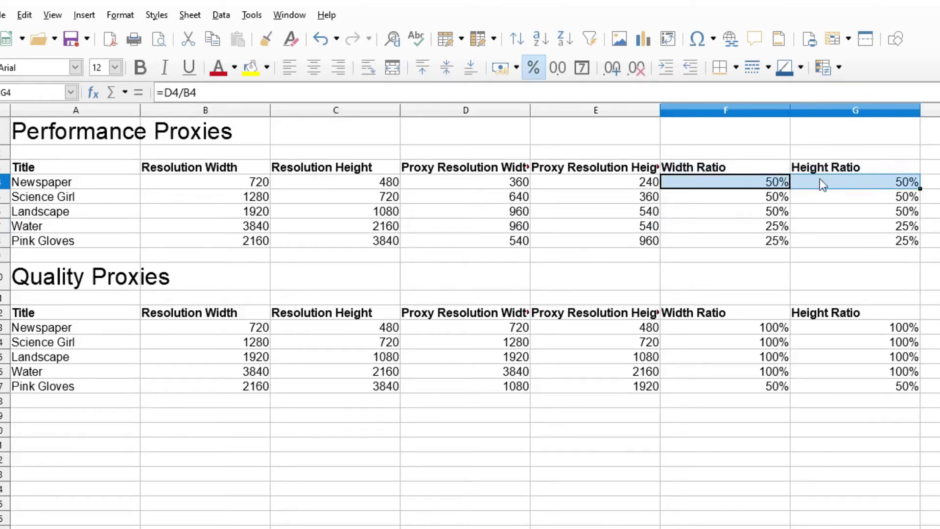
pyautogui.click(768, 184)
pyautogui.click(845, 182)
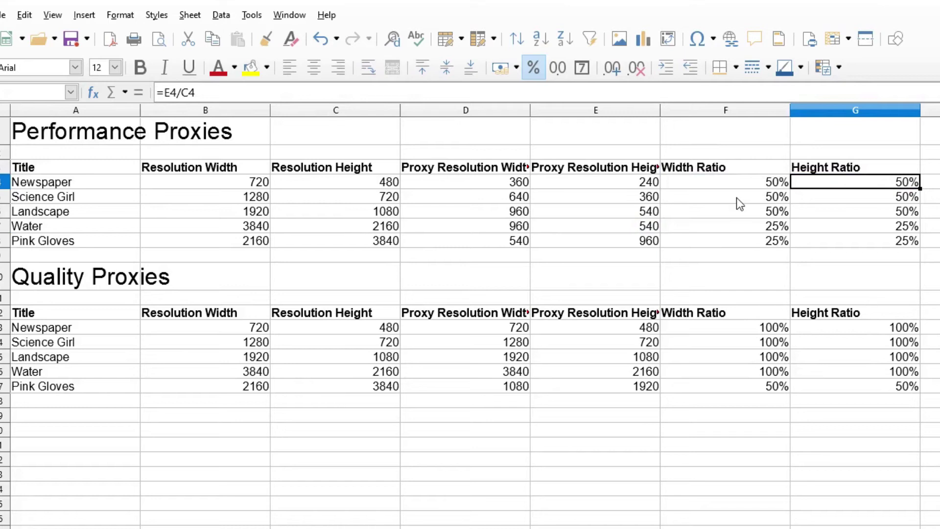
pyautogui.moveTo(504, 215); pyautogui.dragTo(587, 215)
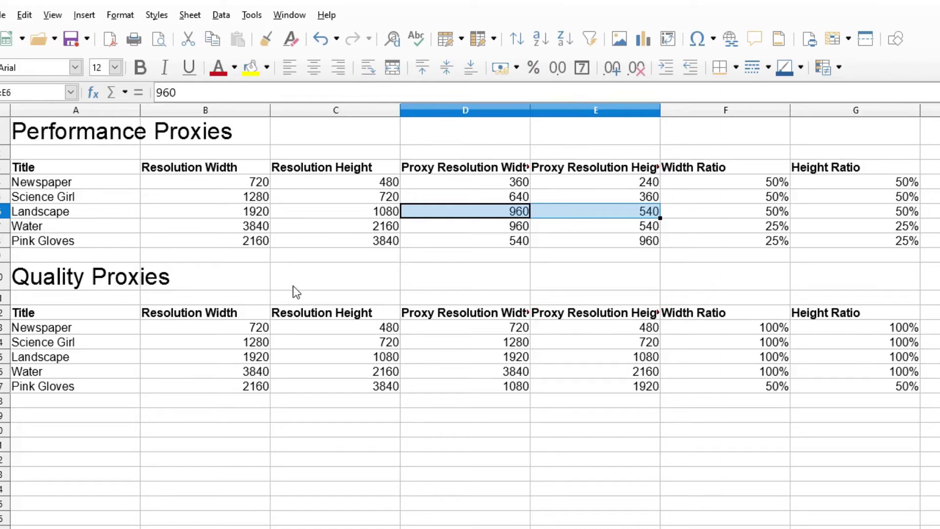
pyautogui.click(68, 273)
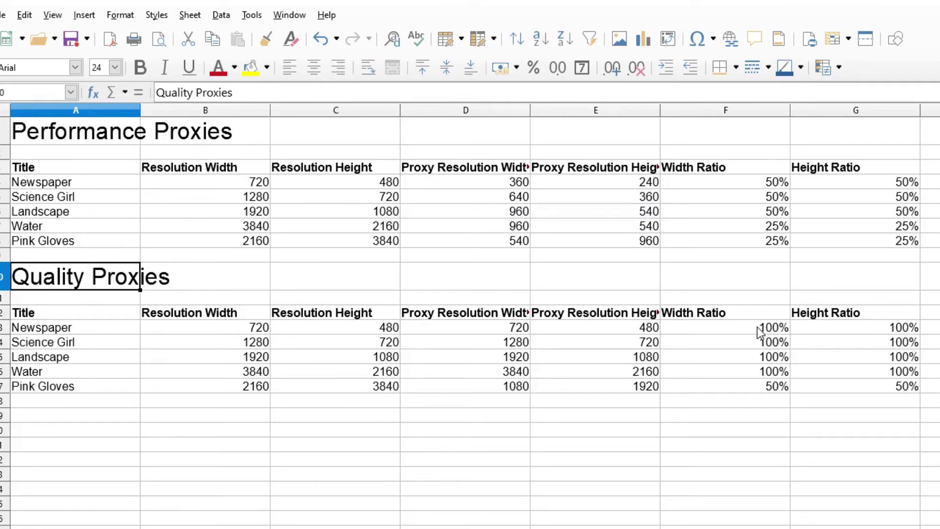
pyautogui.moveTo(759, 326); pyautogui.dragTo(861, 329)
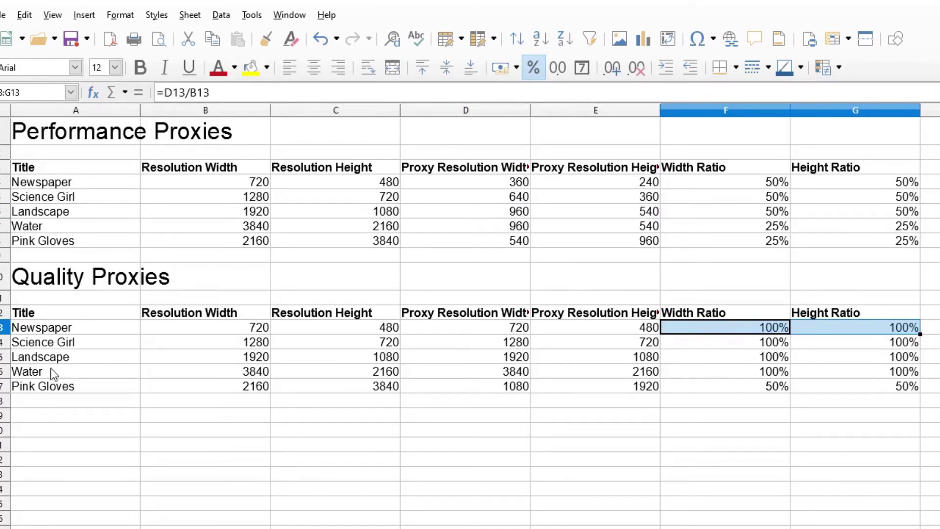
pyautogui.moveTo(222, 368); pyautogui.dragTo(601, 368)
pyautogui.moveTo(730, 371); pyautogui.dragTo(842, 371)
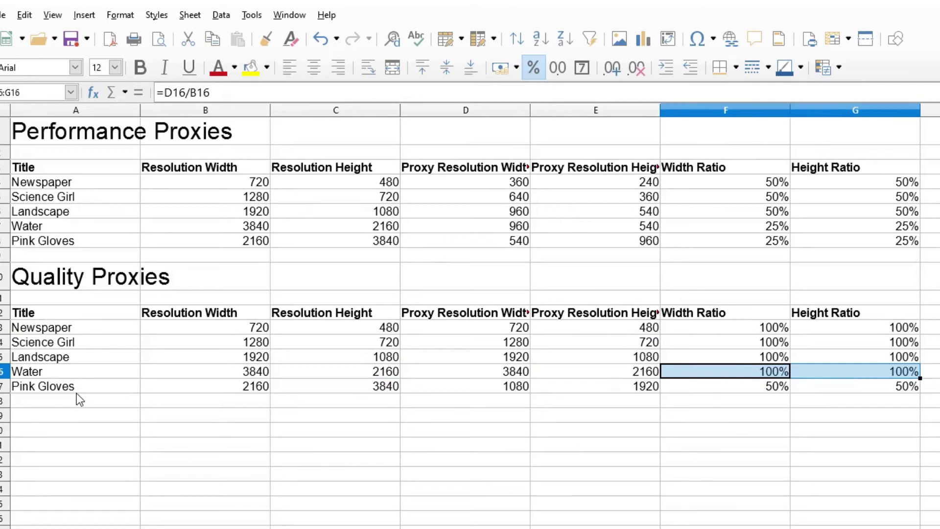
pyautogui.moveTo(248, 386); pyautogui.dragTo(323, 388)
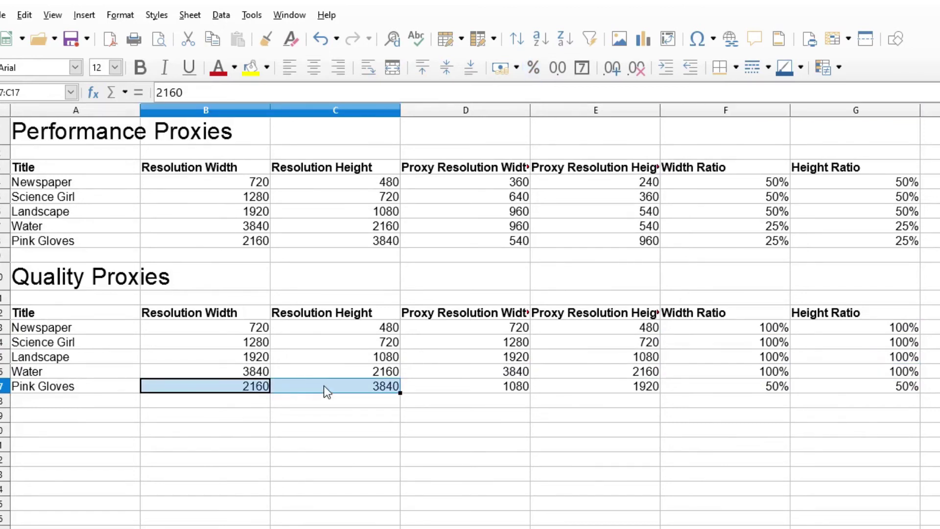
pyautogui.moveTo(501, 388); pyautogui.dragTo(581, 387)
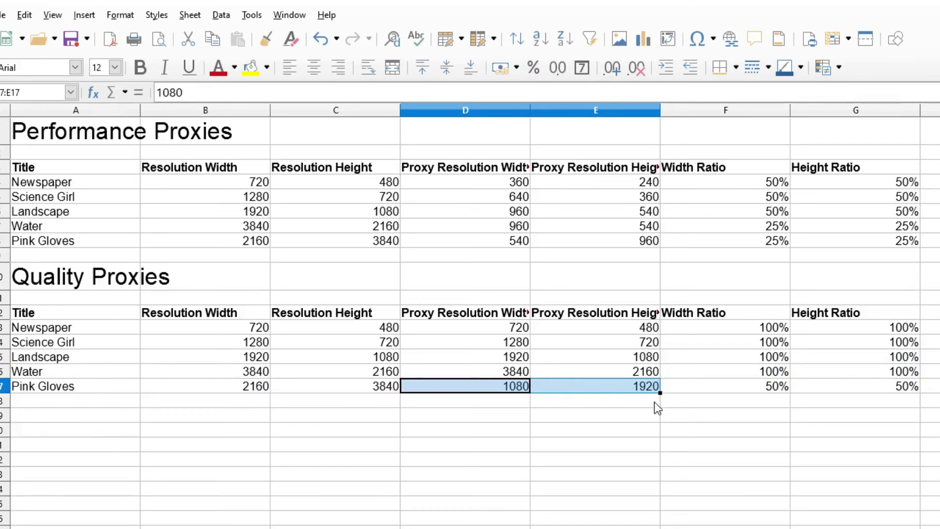